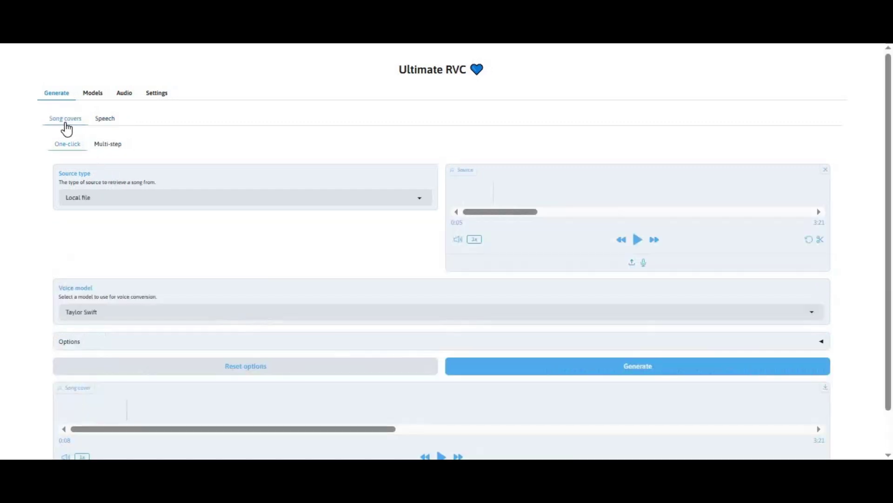
Step: Review the song Source type options, then switch to the Speech one-click form
scroll(441, 250, down, 2)
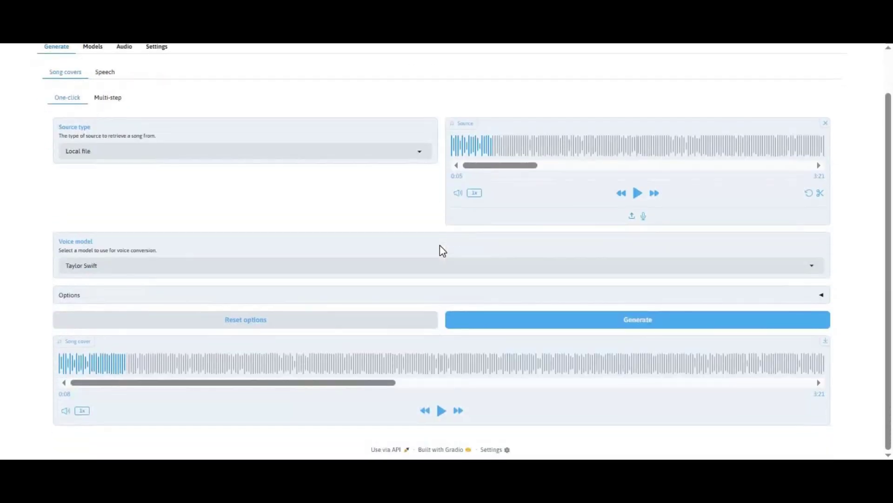
scroll(442, 250, up, 2)
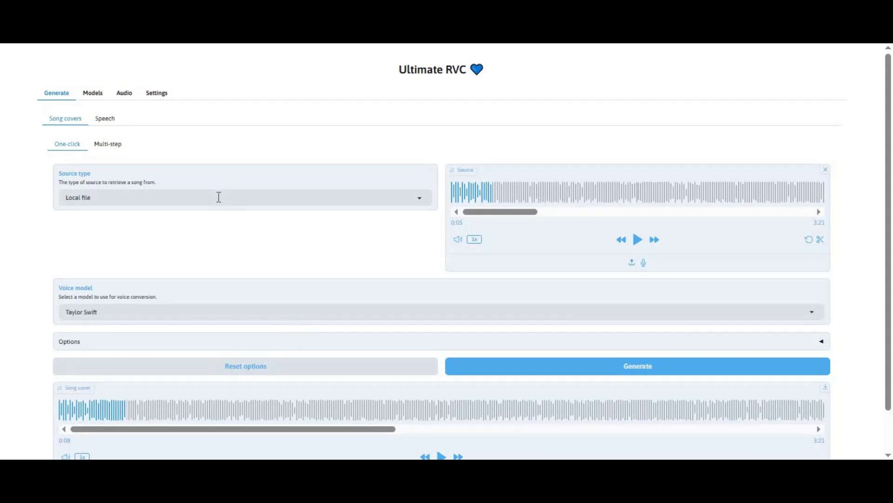
click(219, 197)
click(112, 131)
click(110, 123)
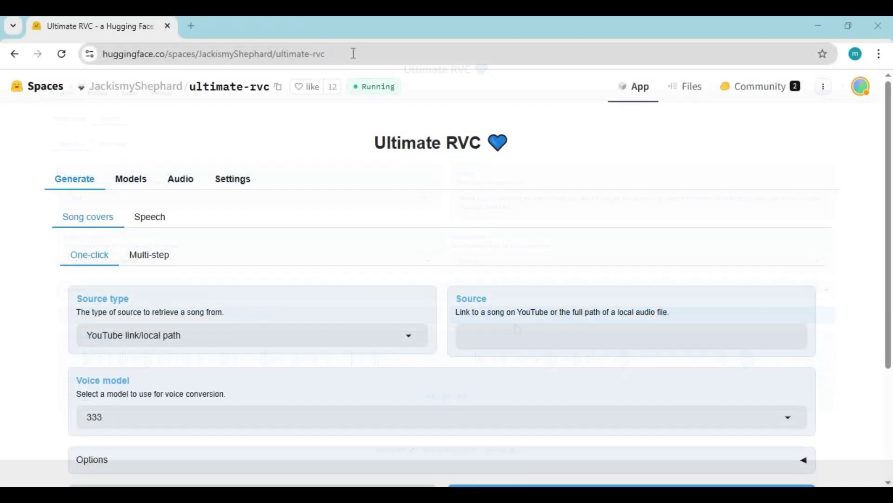
Step: Open the Space's Run locally instructions and copy the git clone command
click(210, 55)
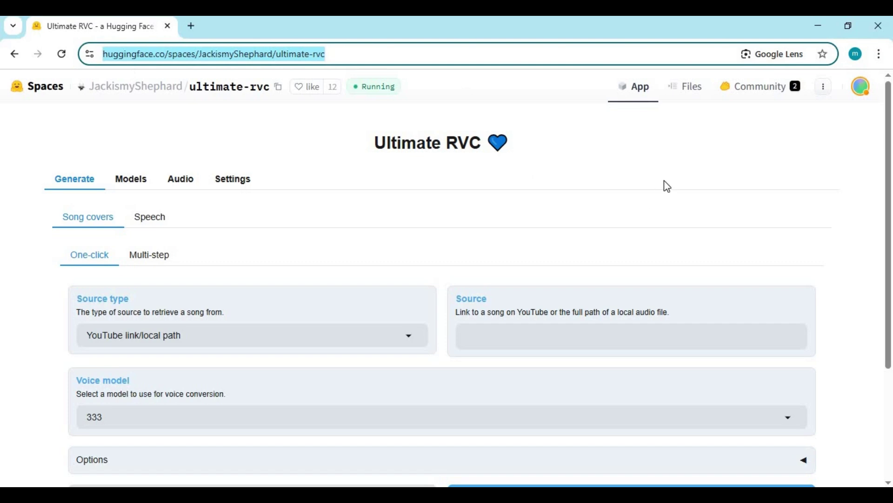
scroll(667, 186, down, 4)
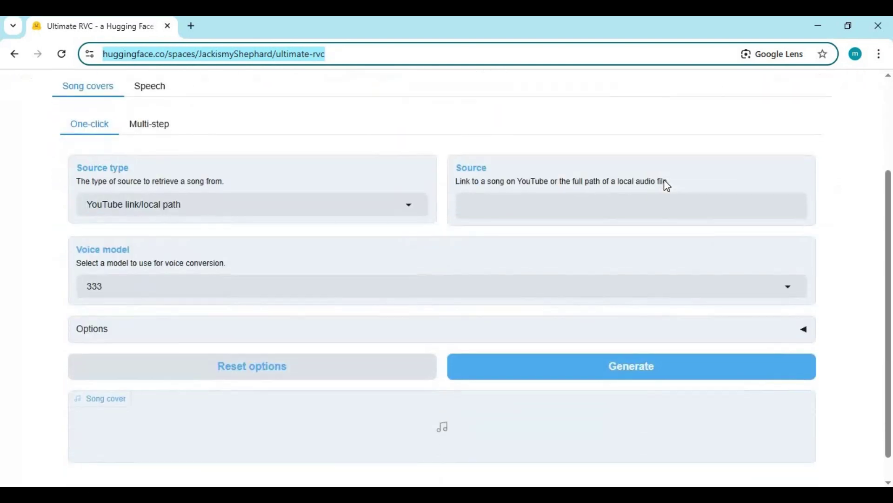
scroll(667, 186, up, 4)
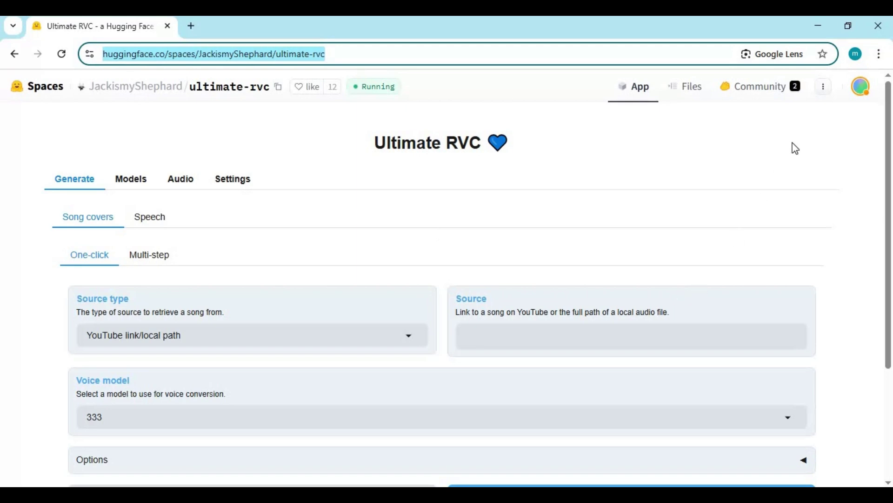
click(825, 93)
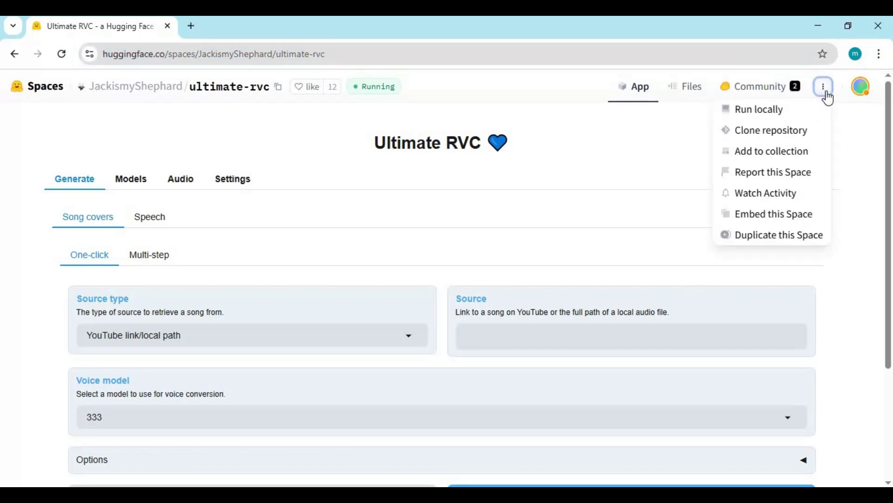
click(763, 111)
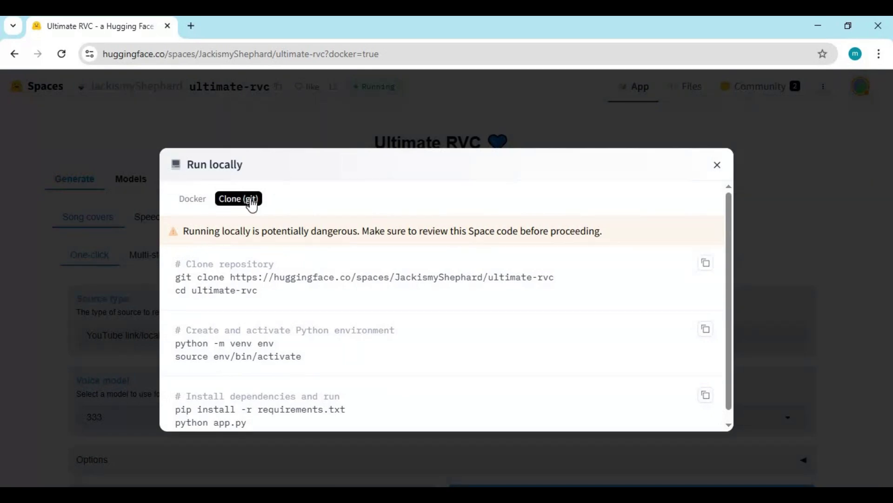
drag(175, 277, 557, 278)
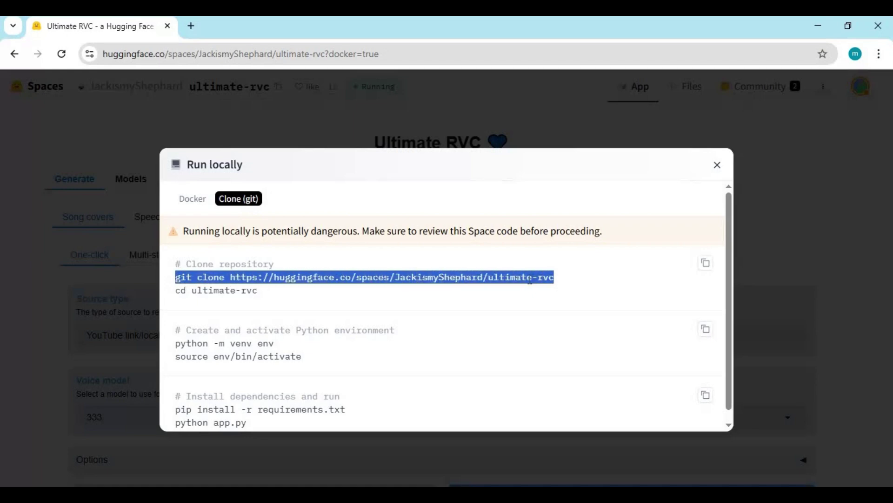
right_click(525, 279)
click(551, 297)
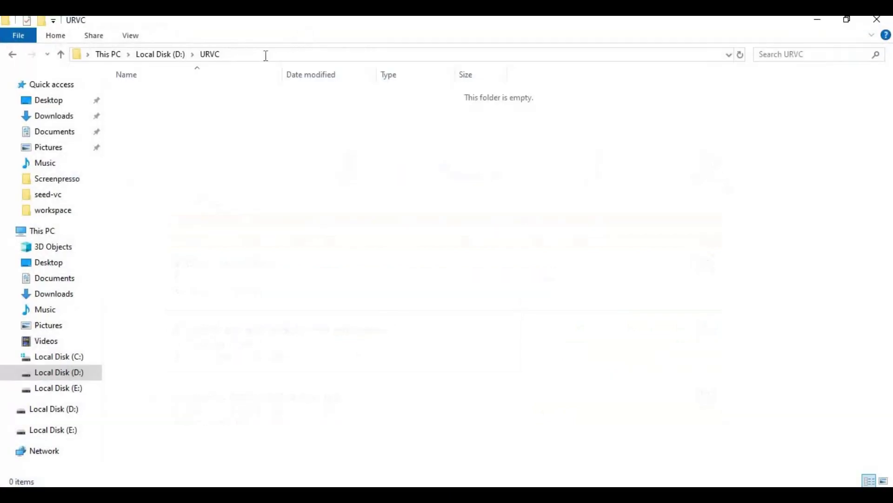
Step: Open Command Prompt in D:\URVC via cmd and run the pasted git clone command
click(272, 55)
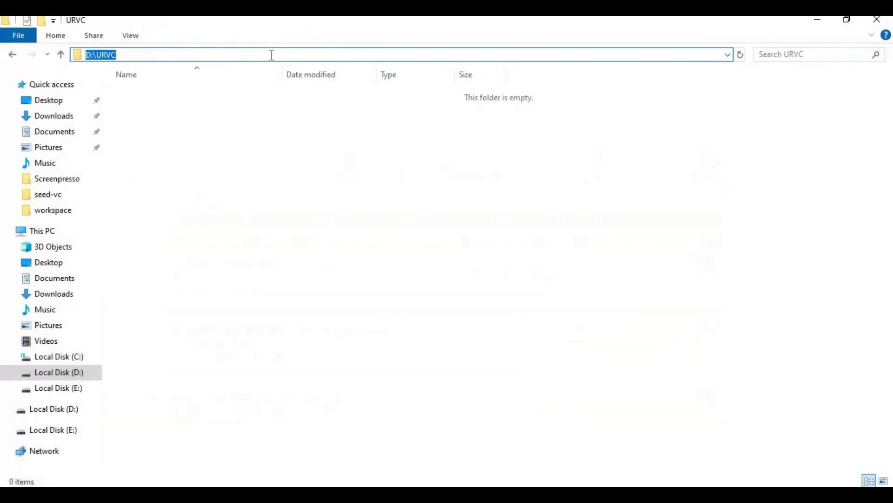
text(cmd)
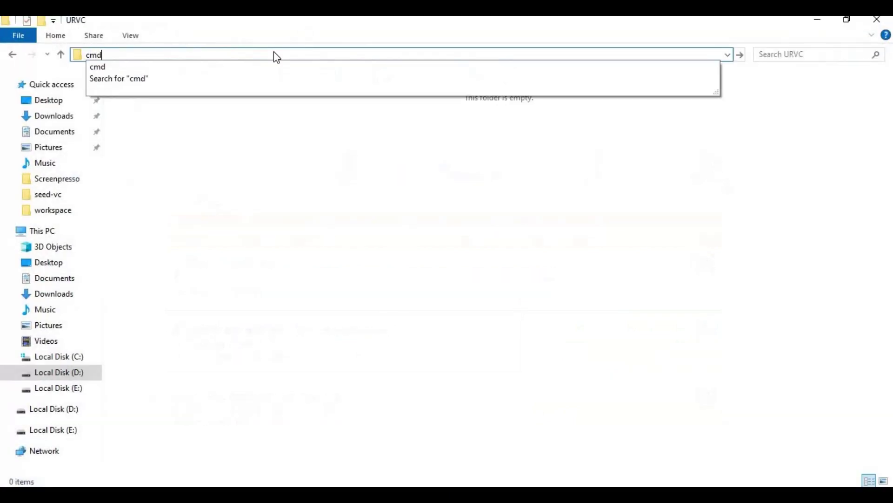
key(Return)
key(ctrl+v)
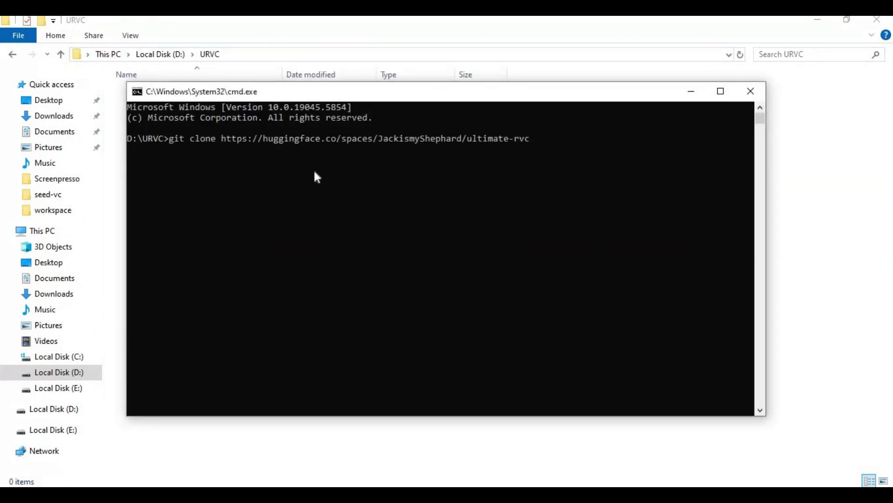
key(Return)
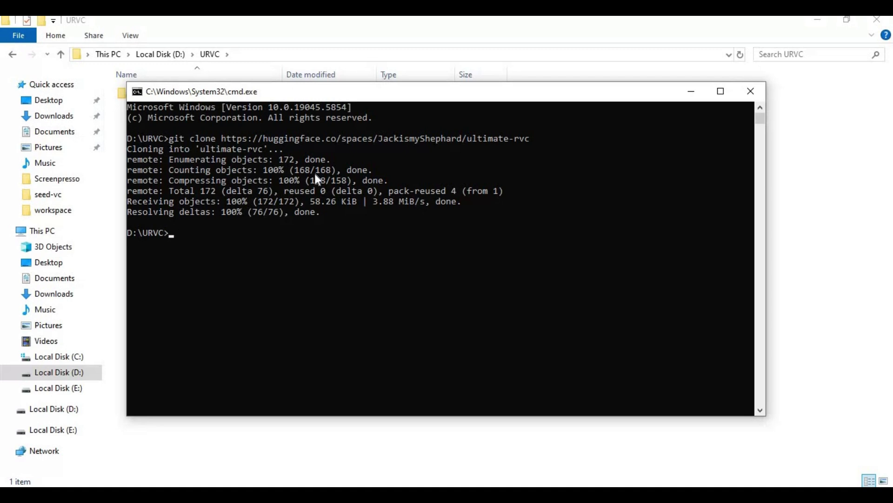
click(343, 441)
Step: Copy the ultimate-rvc folder path and cd into it in Command Prompt
double_click(157, 95)
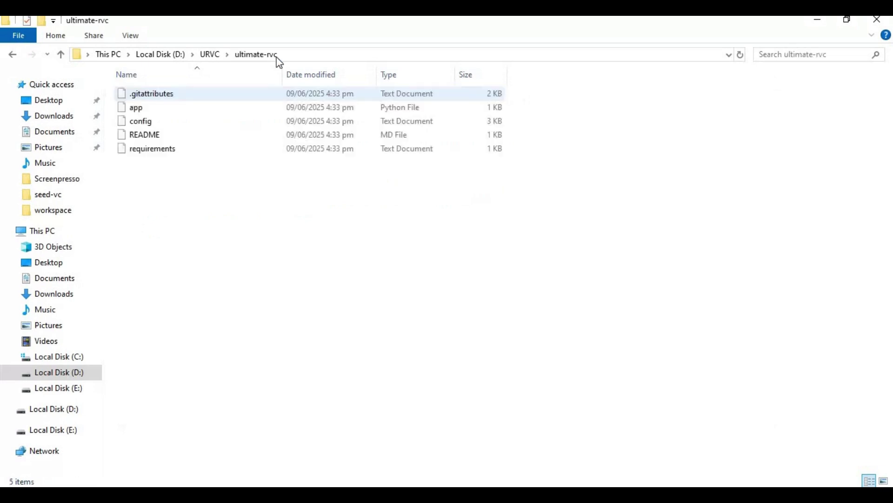
click(325, 55)
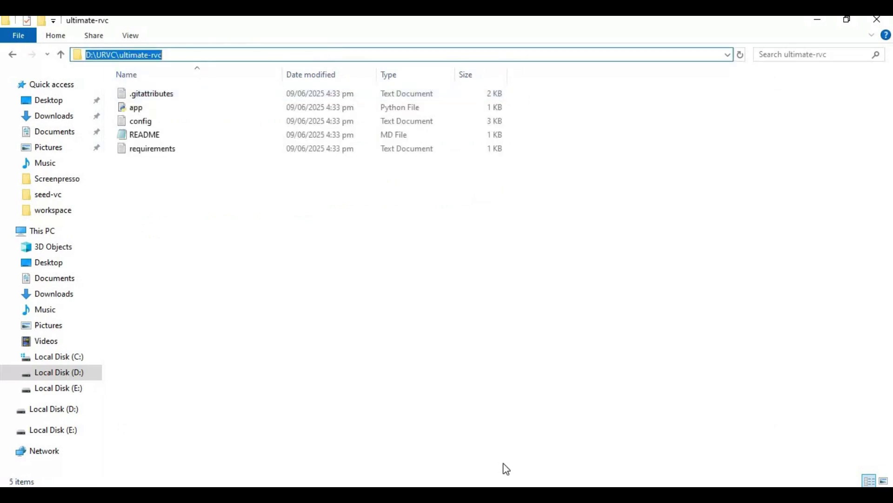
click(403, 484)
key(ctrl+v)
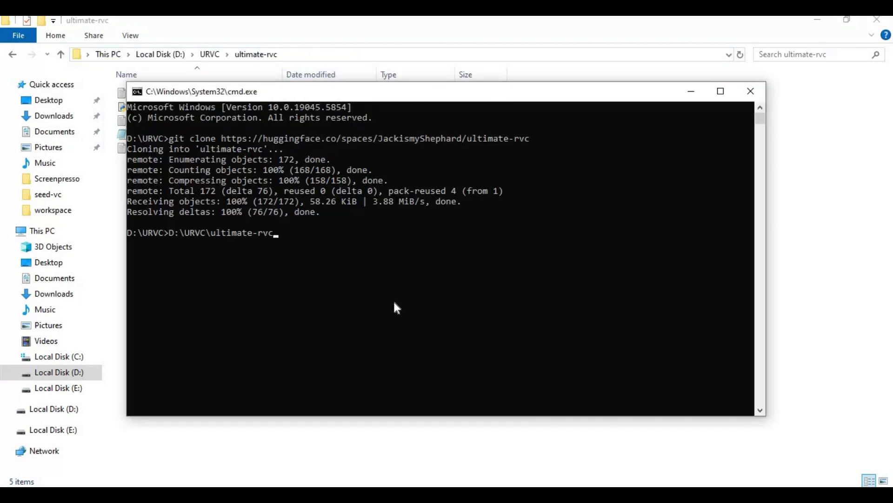
key(Return)
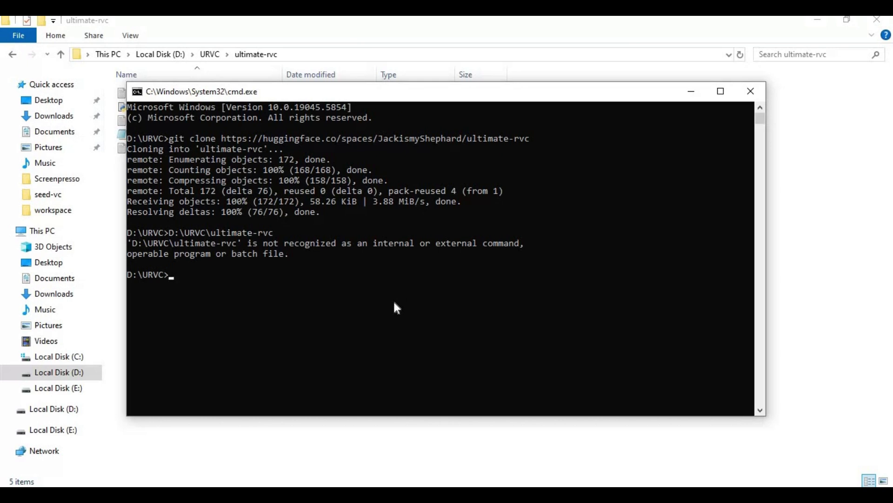
text(cd)
key(ctrl+v)
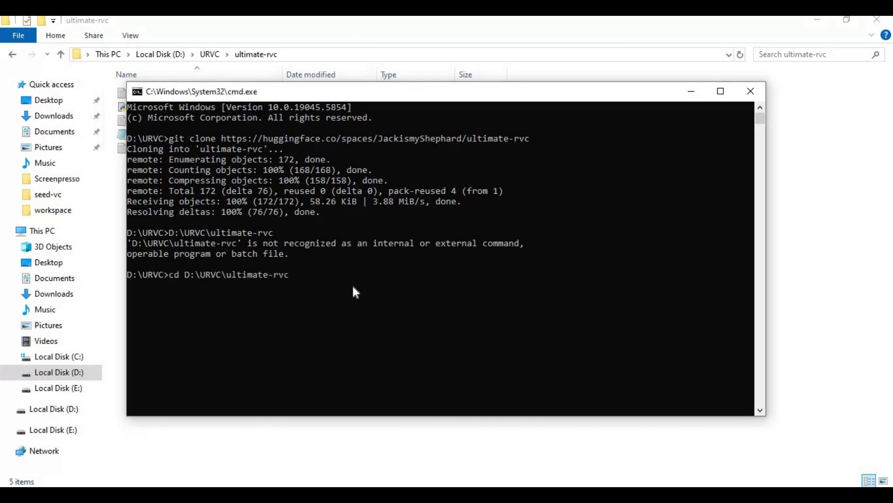
key(Return)
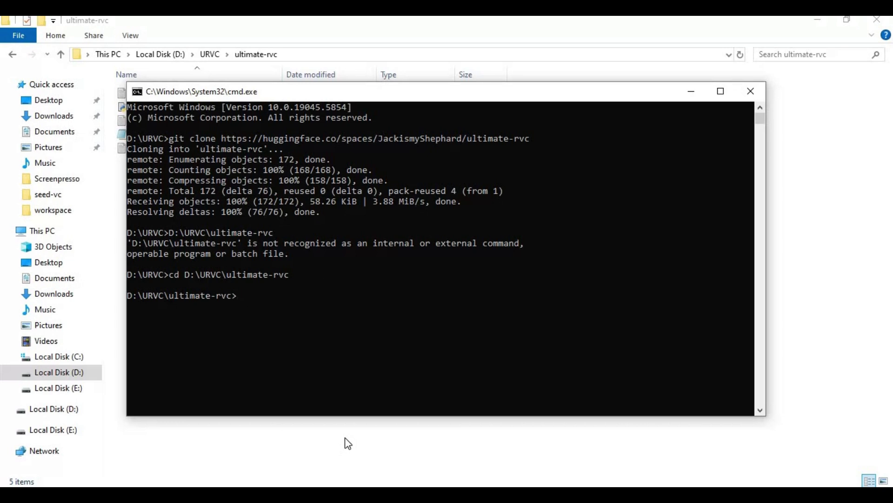
Step: Create and activate a Python 3.12 venv, then enter pip install -r requirements.txt
text(py -3.12 -m venv venv)
key(Return)
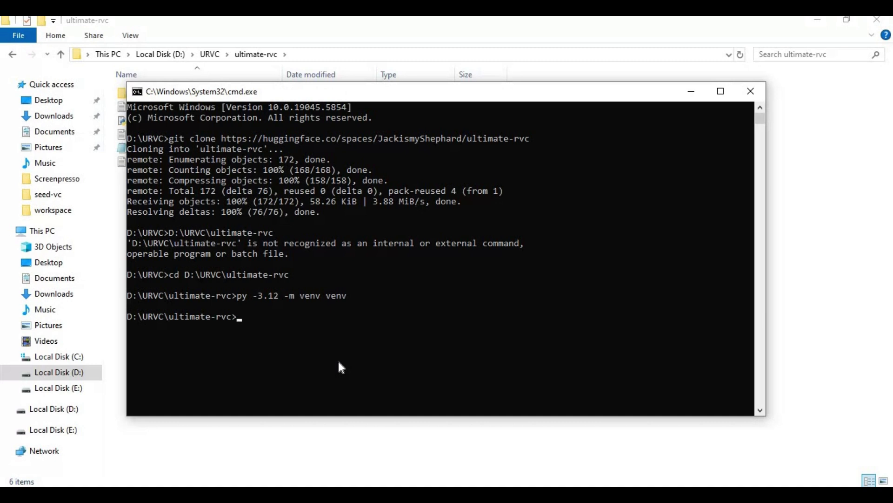
text(venv\scripts\activate)
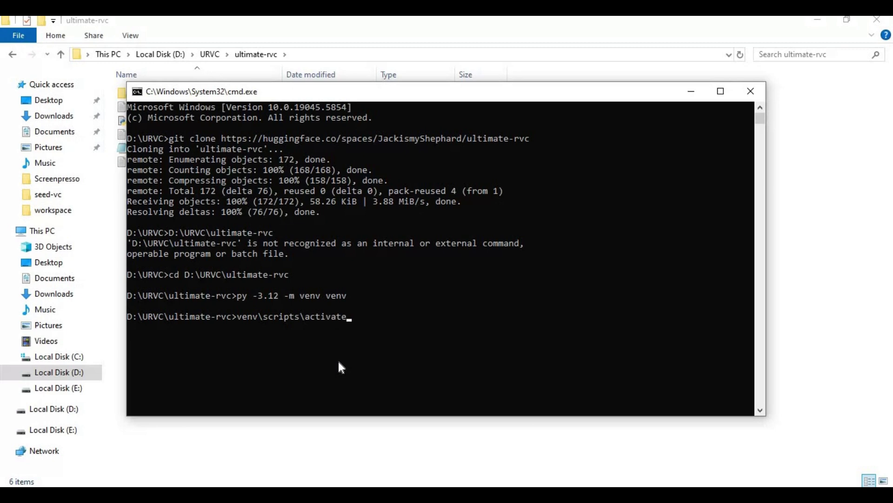
key(Return)
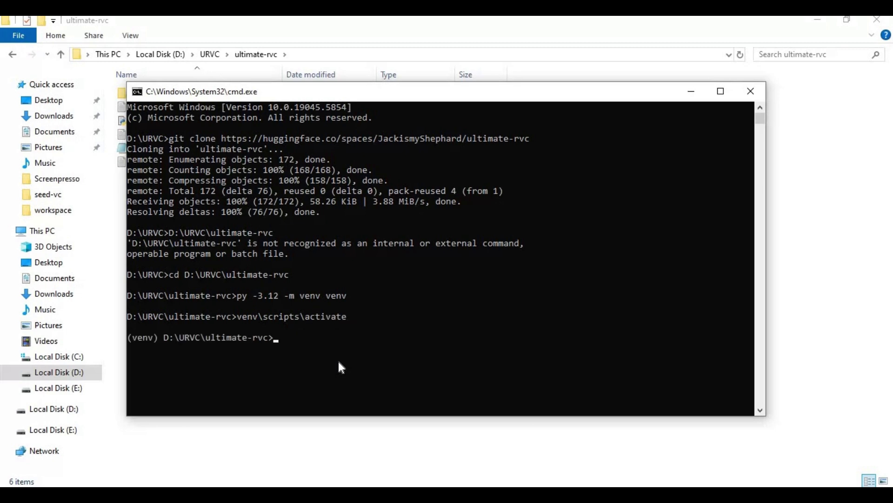
text(pip ins)
text(tall -r requirements.)
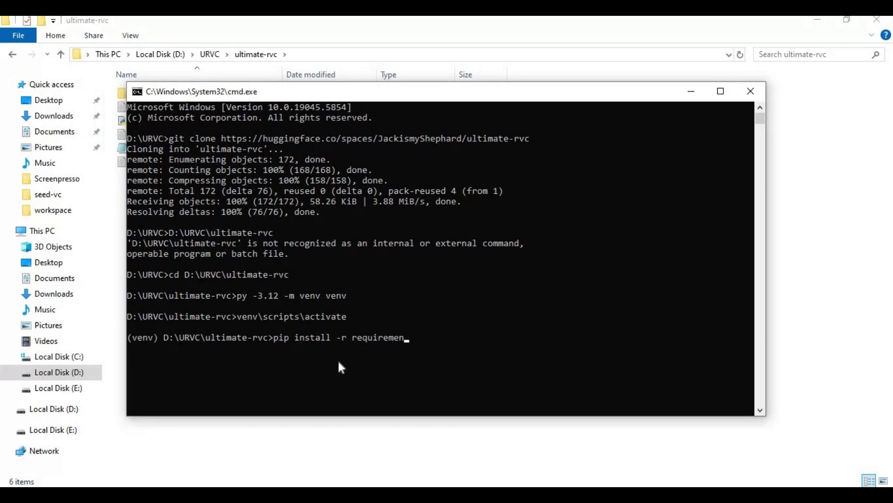
text(txt)
Step: Install the requirements, then run app.py with python to serve on 127.0.0.1:7860
key(Return)
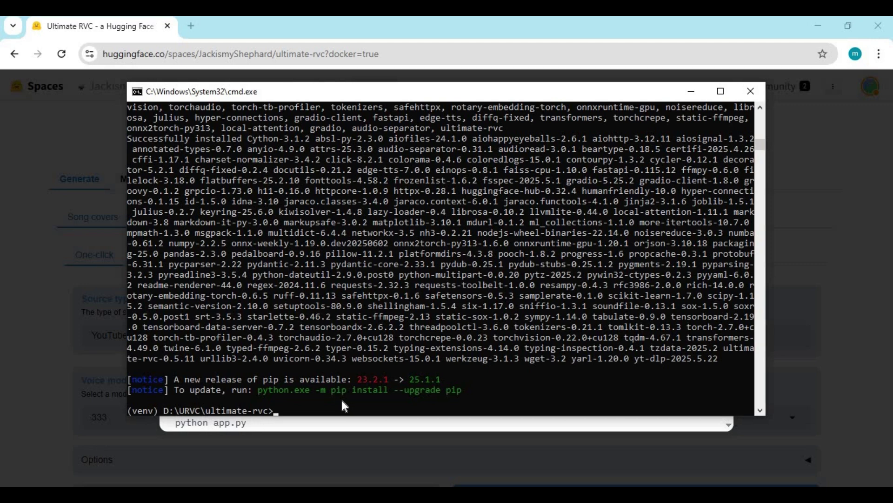
text(python app.py)
key(Return)
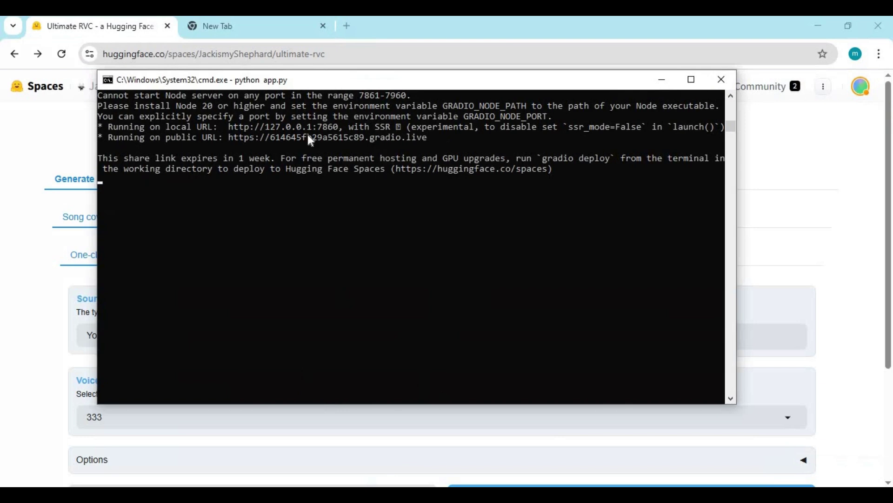
Step: Copy the local URL 127.0.0.1:7860 from the console and load it in a new browser tab
drag(228, 127, 338, 133)
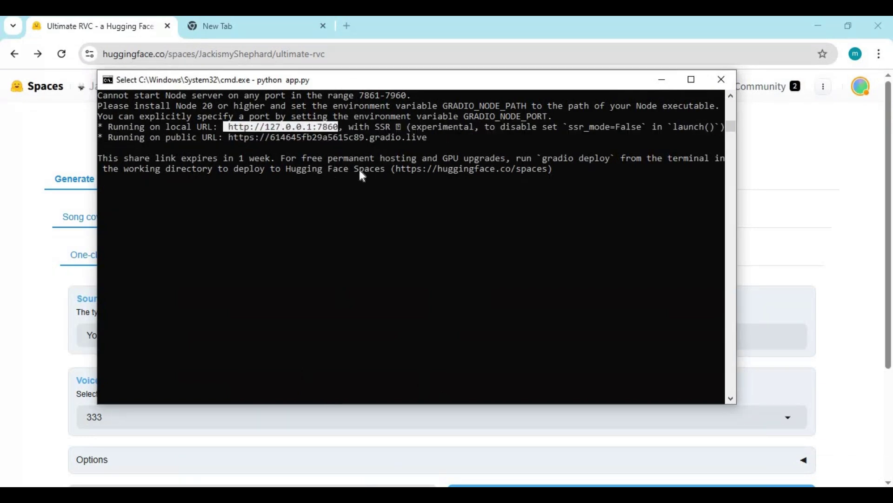
key(ctrl+c)
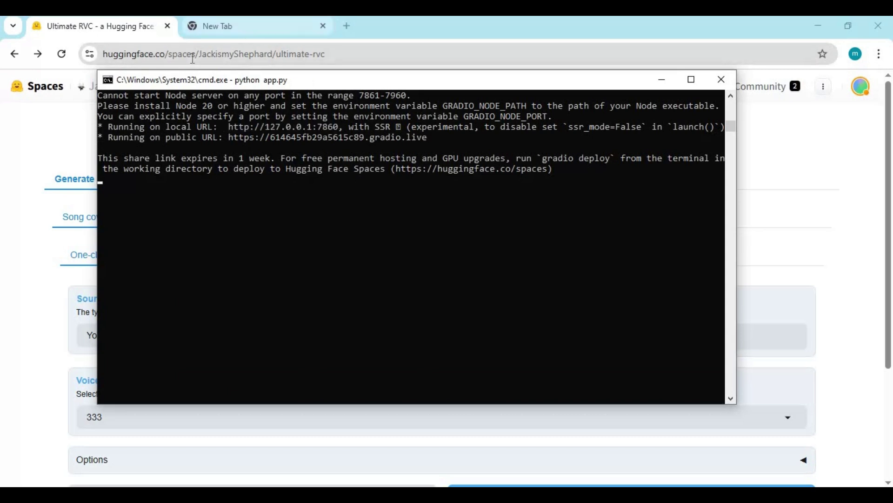
click(233, 29)
click(93, 64)
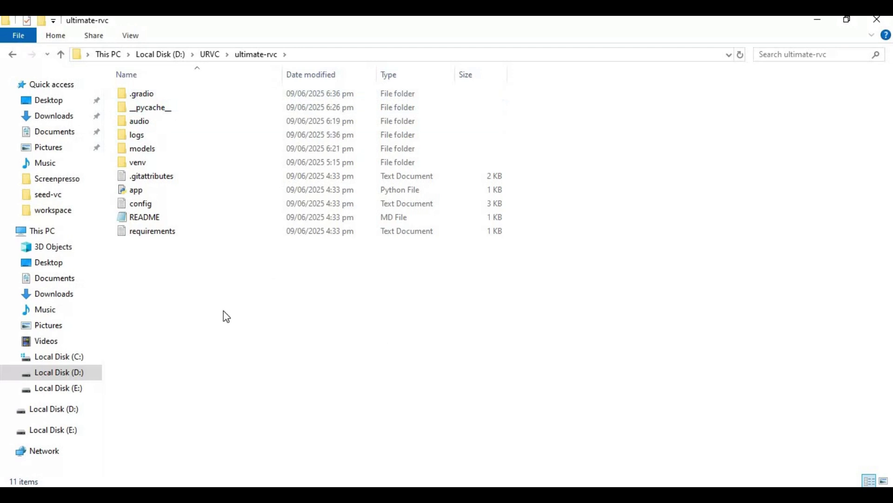
right_click(215, 80)
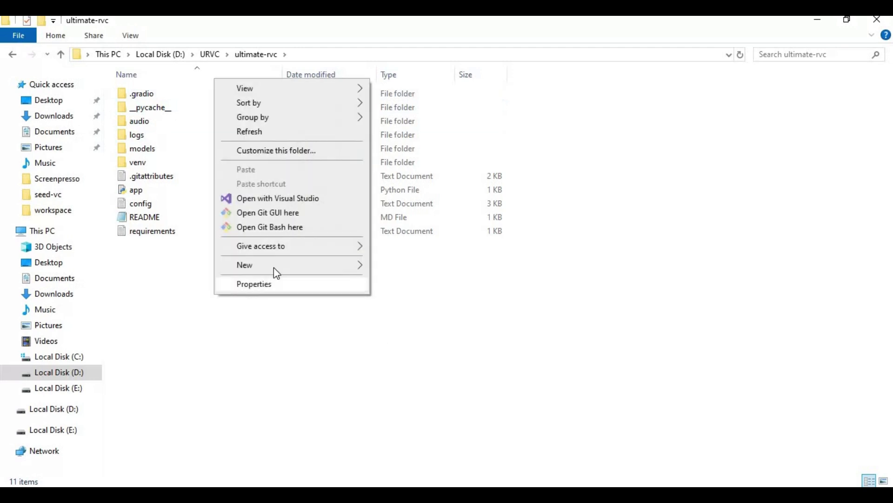
mouse_move(363, 265)
click(410, 330)
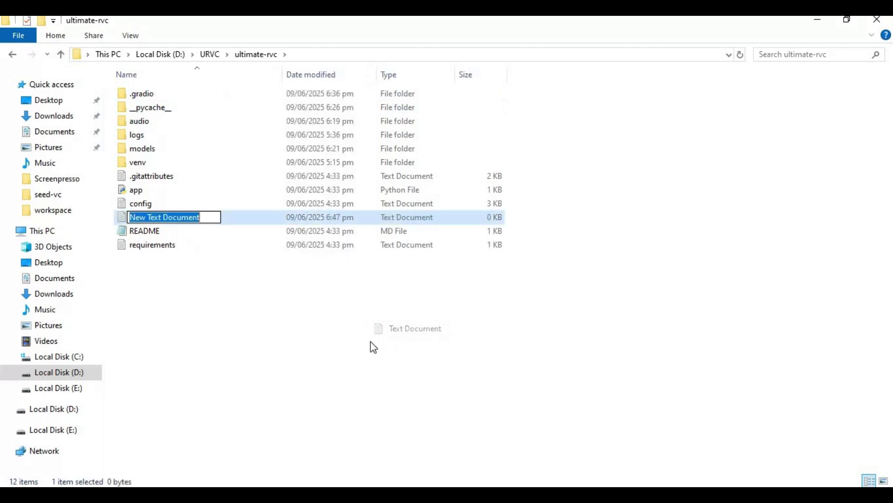
click(164, 228)
double_click(163, 218)
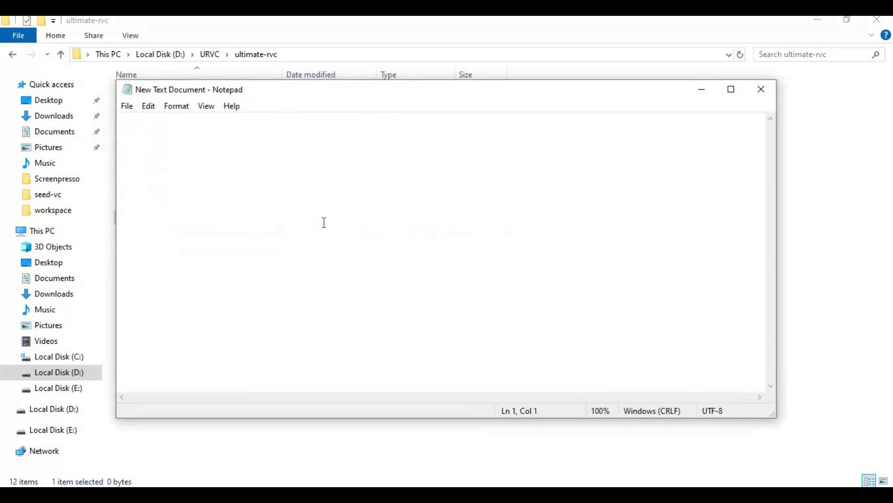
text(@echo off )
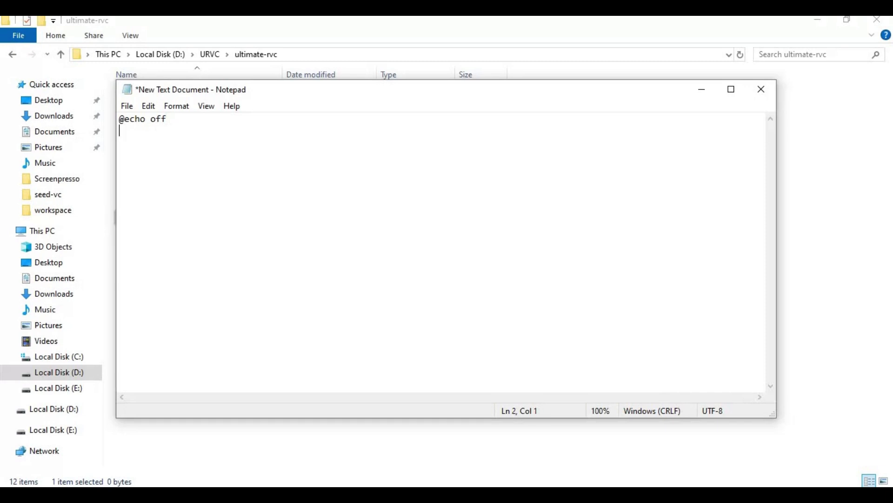
text(call venv\scrip)
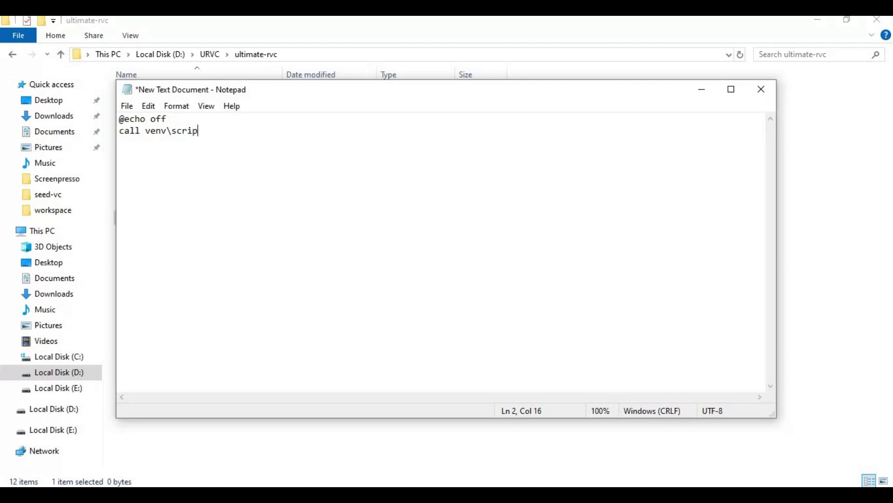
text(ts\activate)
key(Return)
text(pyth)
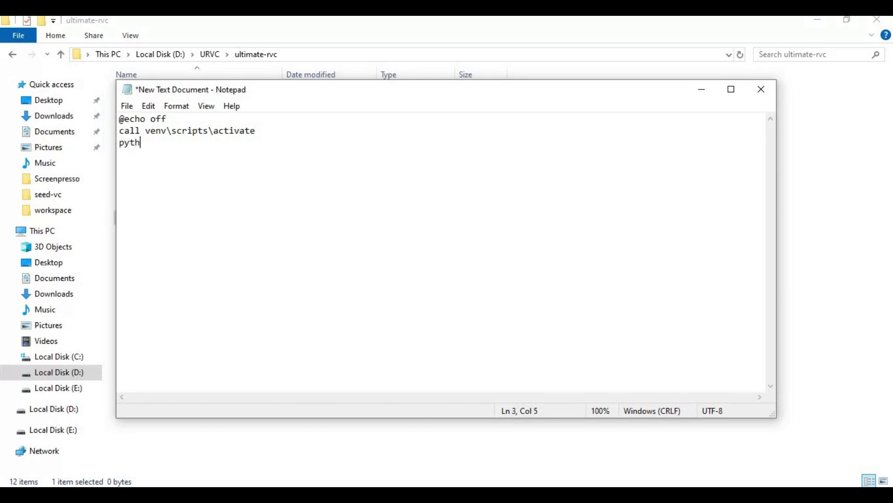
text(on a)
text(pp)
text(.p)
text(y )
text(pau)
text(se)
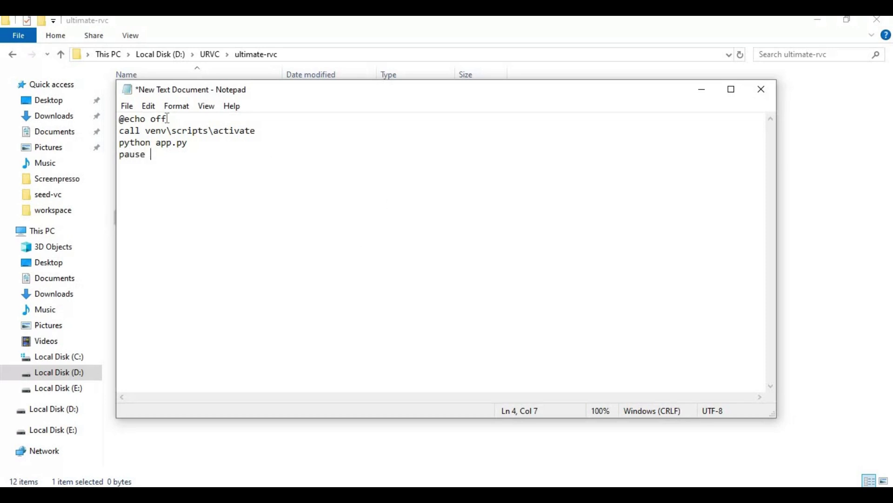
Step: Save the script as Run.bat and close Notepad
click(128, 106)
click(179, 180)
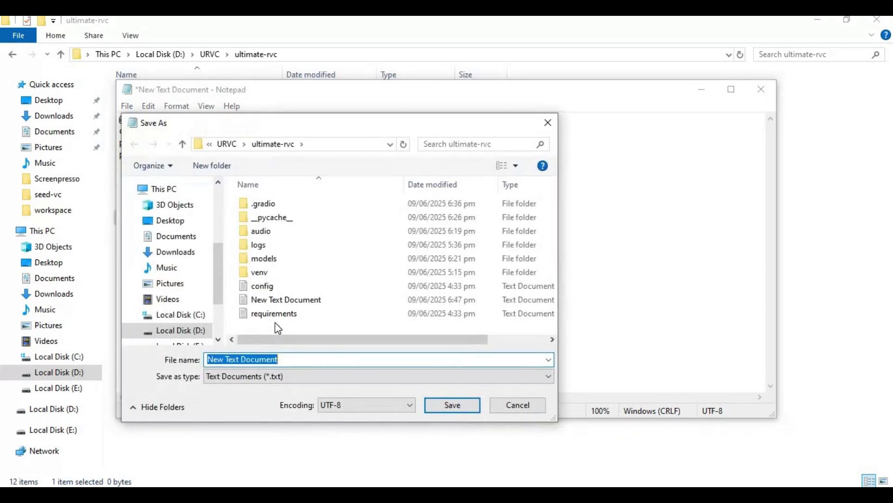
text(Run)
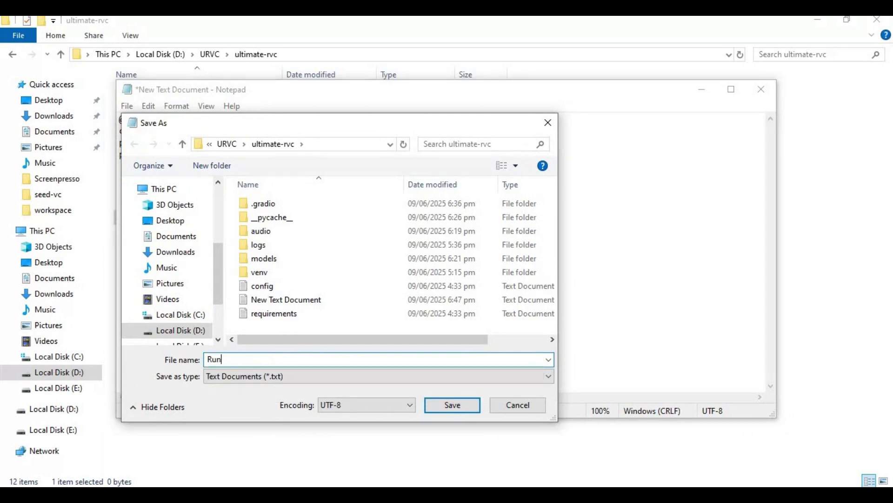
text(.bat)
click(453, 406)
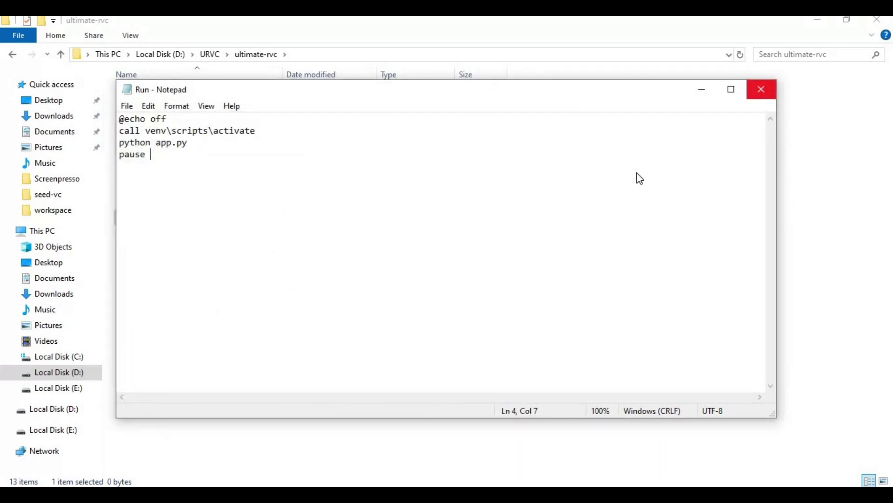
key(alt+F4)
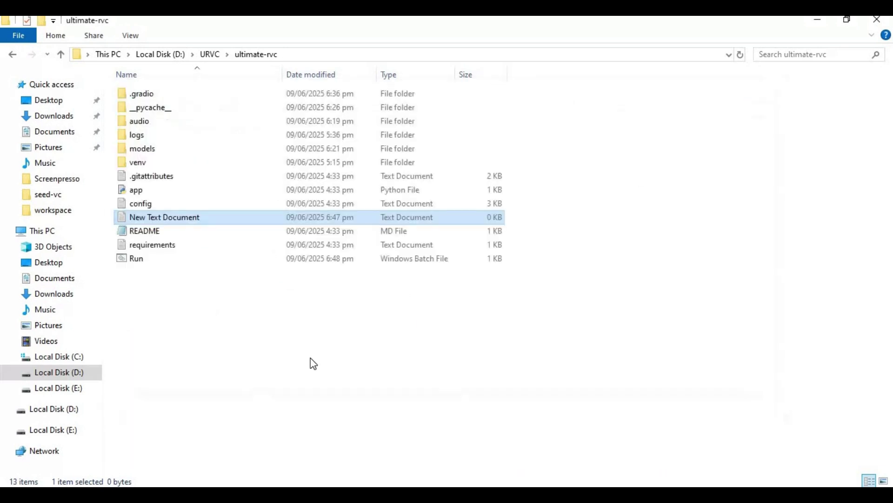
Step: Launch Run.bat and copy the local URL 127.0.0.1:7860 from its console
double_click(123, 259)
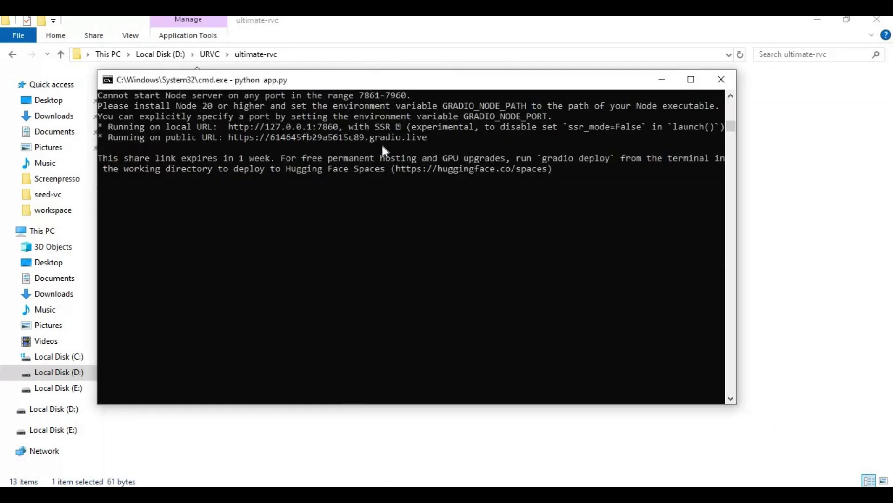
drag(229, 125, 342, 126)
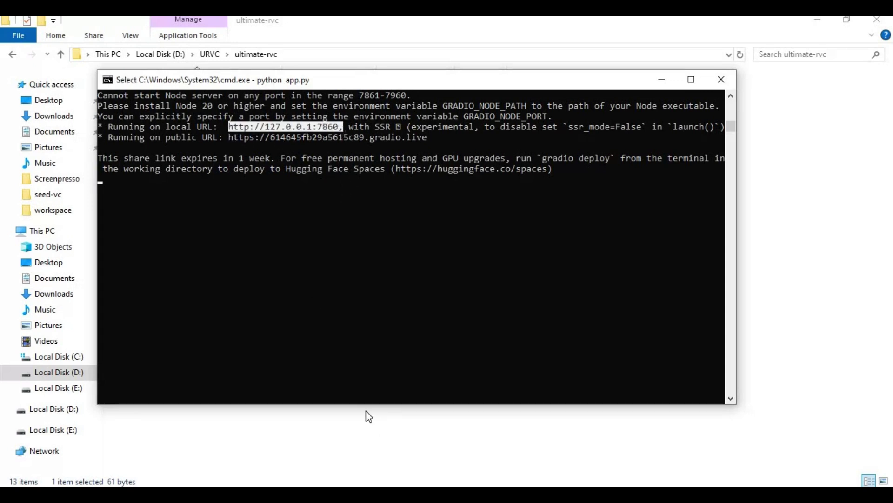
key(ctrl+c)
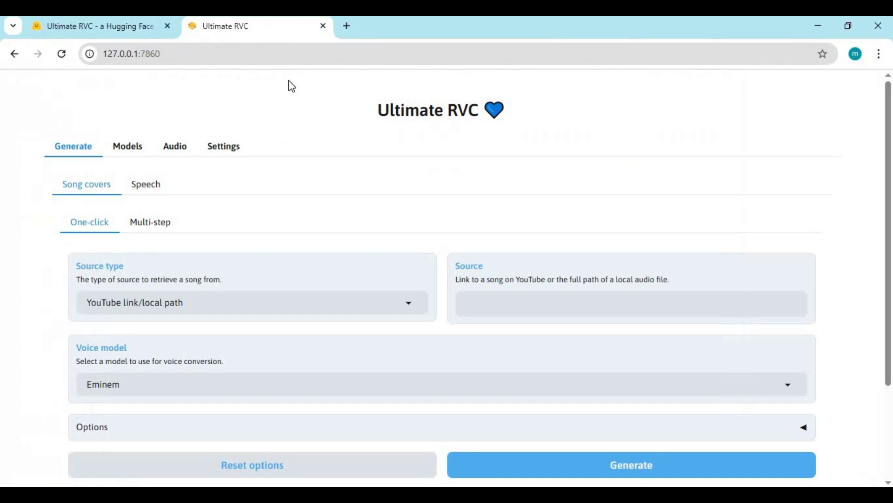
Step: On the Speech one-click form, keep Text as source and type 'thank you for watching my video...'
scroll(425, 245, down, 3)
scroll(429, 246, up, 3)
click(155, 188)
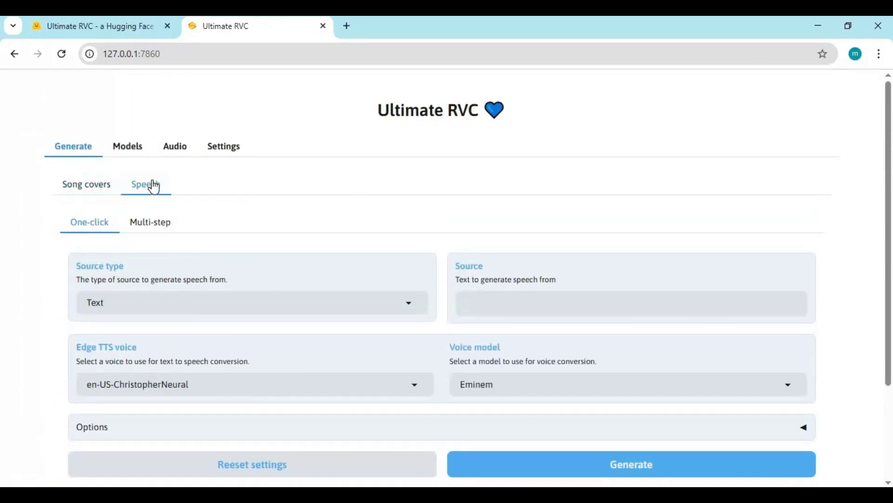
click(192, 300)
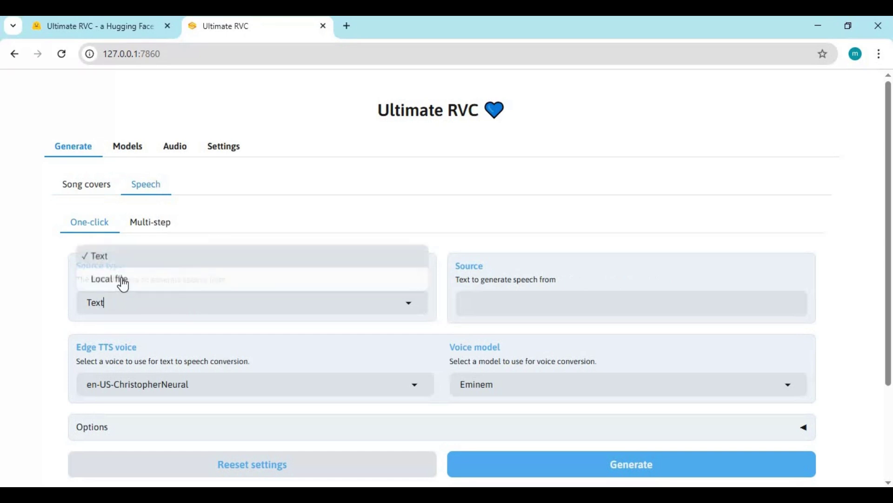
click(104, 256)
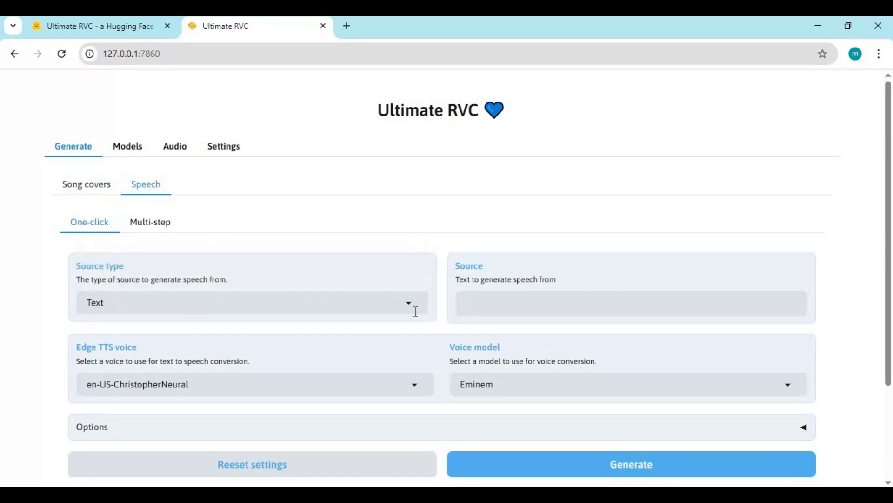
click(481, 305)
text(thank)
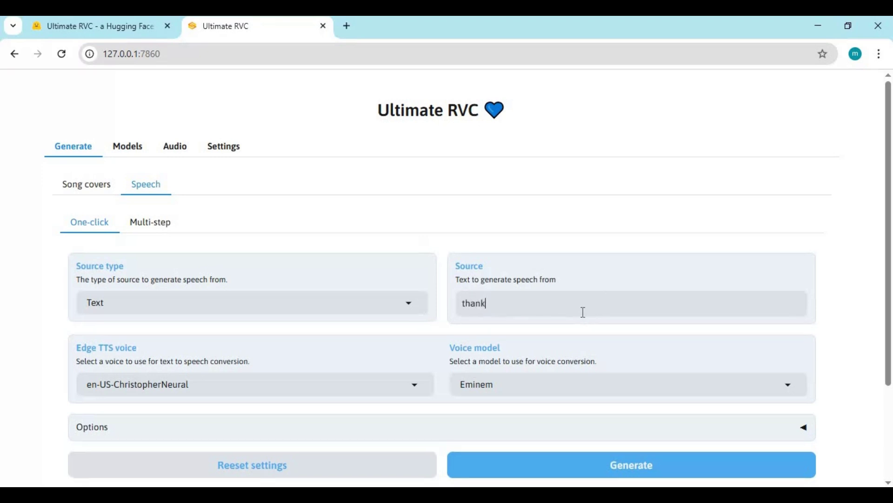
text( you for watching my video i hop)
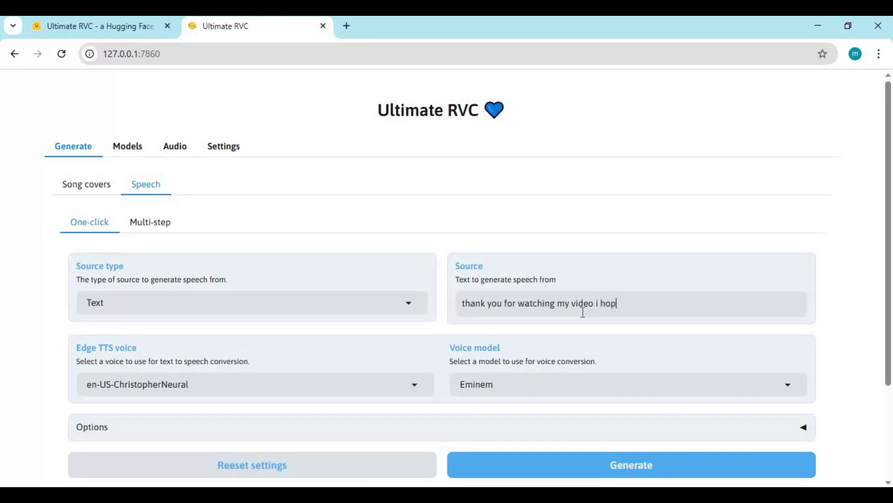
text(e you like it . if you go)
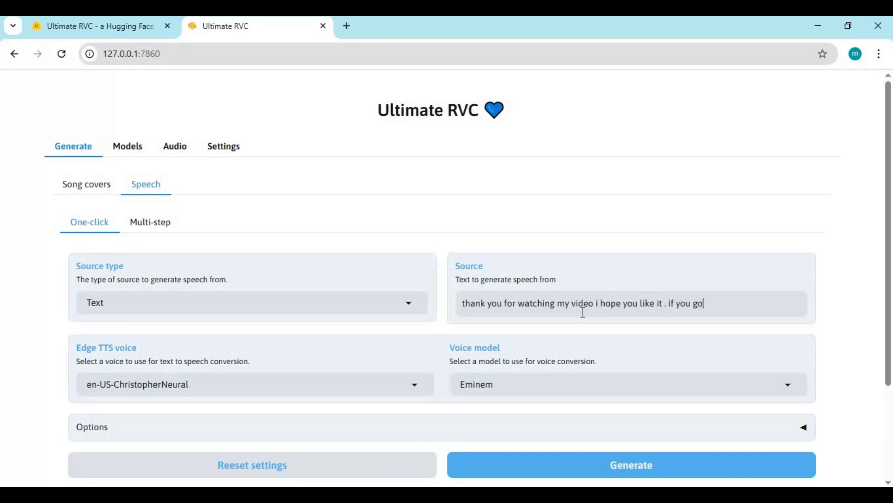
text(t any question or req)
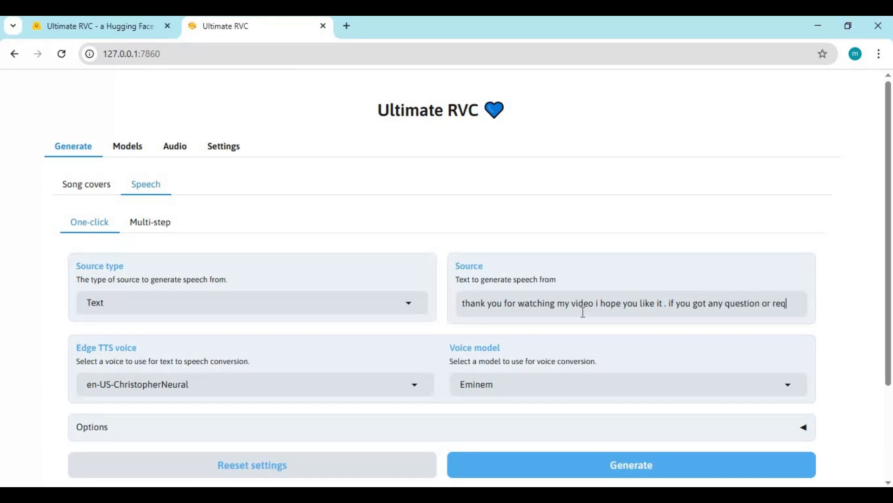
text(uest comm)
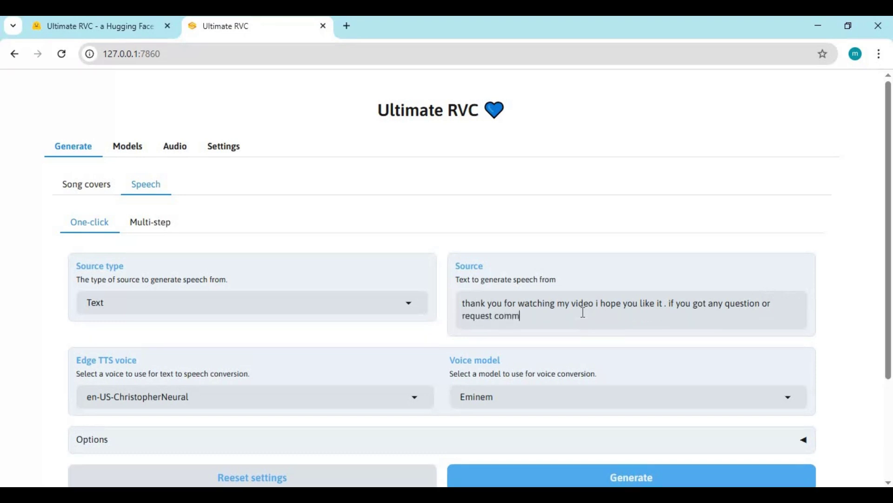
text(ent . dont forget to subscri)
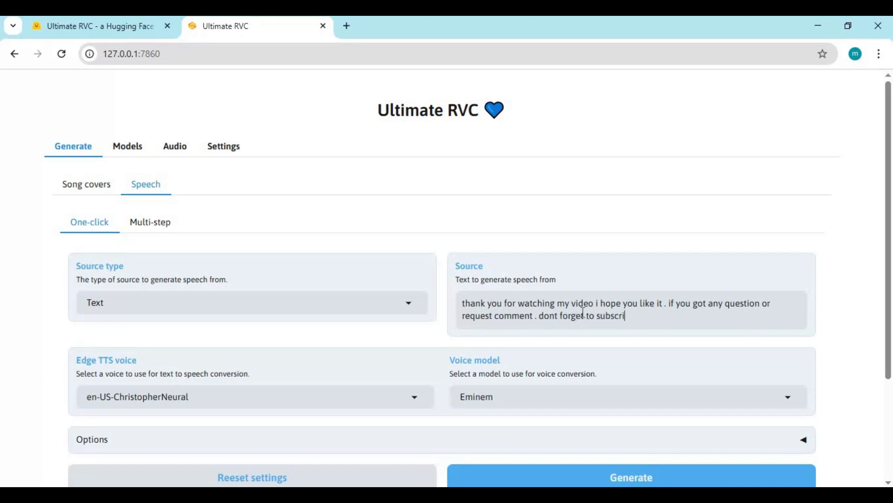
text(be to my youtube channe)
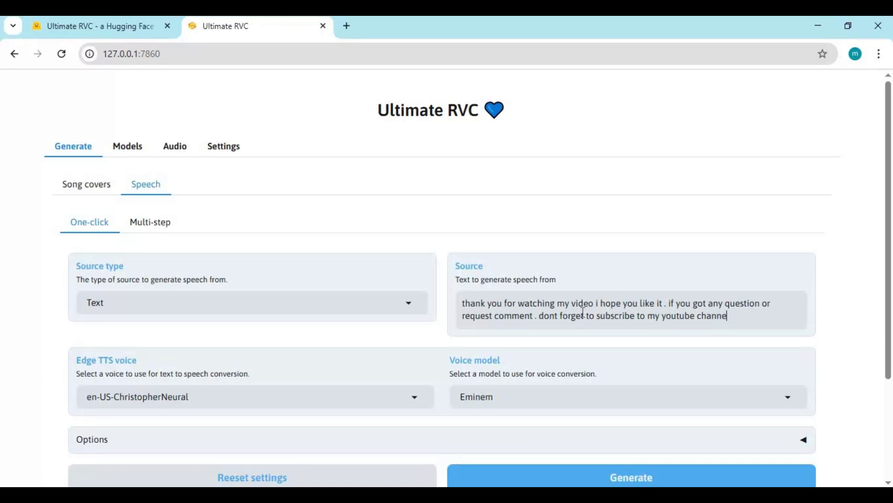
text(el . take care)
click(256, 395)
scroll(193, 260, down, 3)
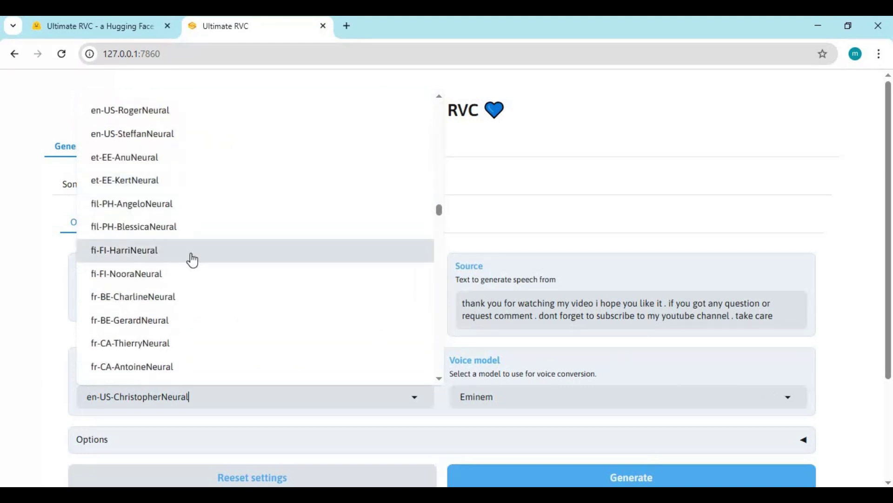
click(98, 426)
click(489, 393)
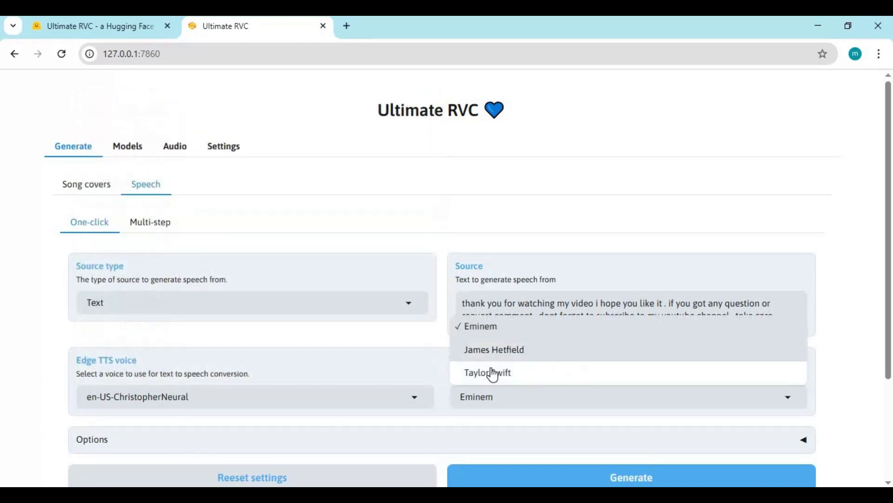
click(131, 152)
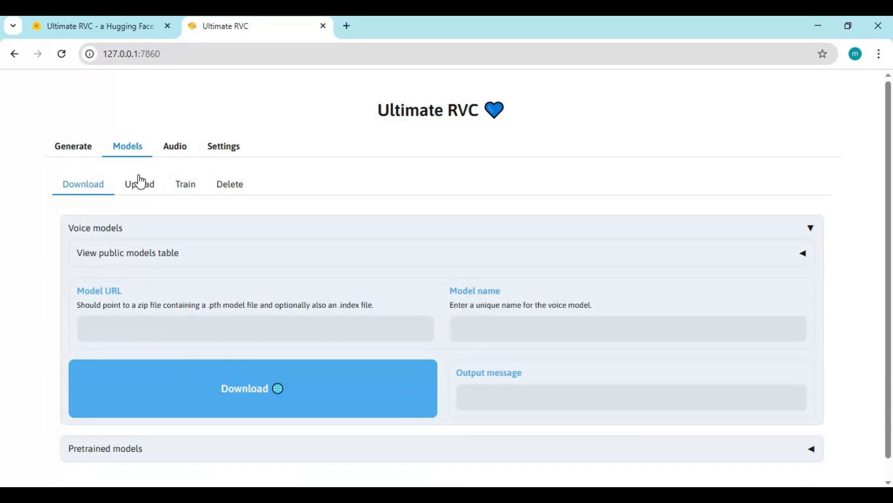
click(179, 190)
scroll(307, 353, down, 4)
scroll(313, 338, down, 10)
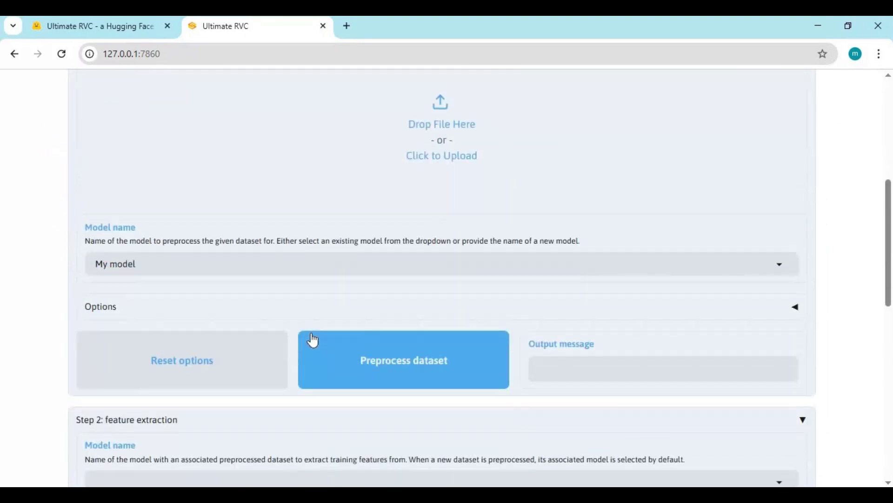
scroll(311, 331, down, 4)
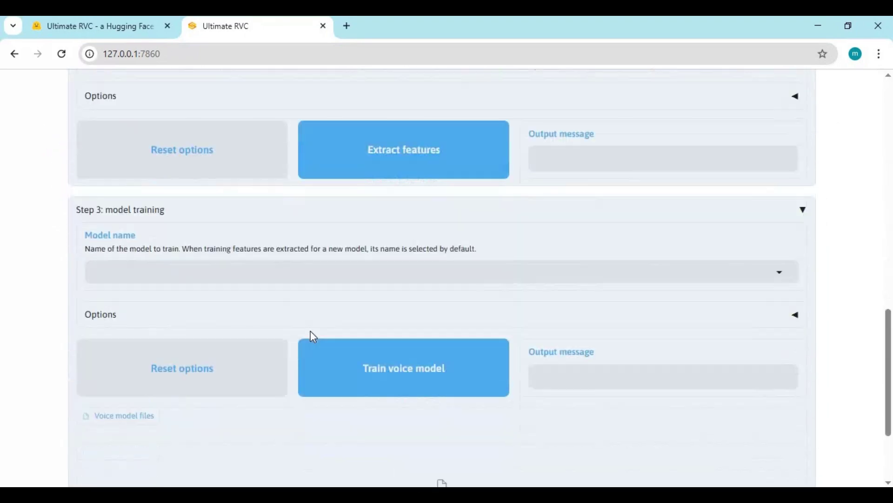
scroll(311, 330, up, 15)
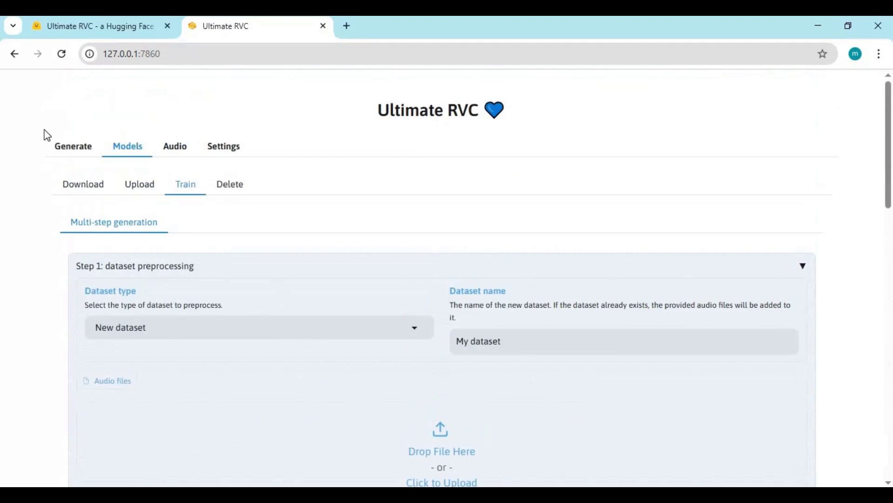
click(73, 148)
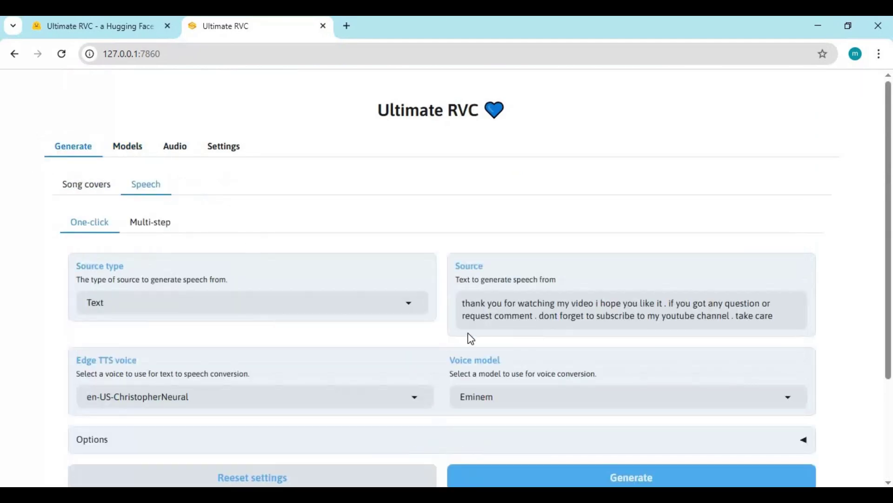
scroll(491, 326, down, 3)
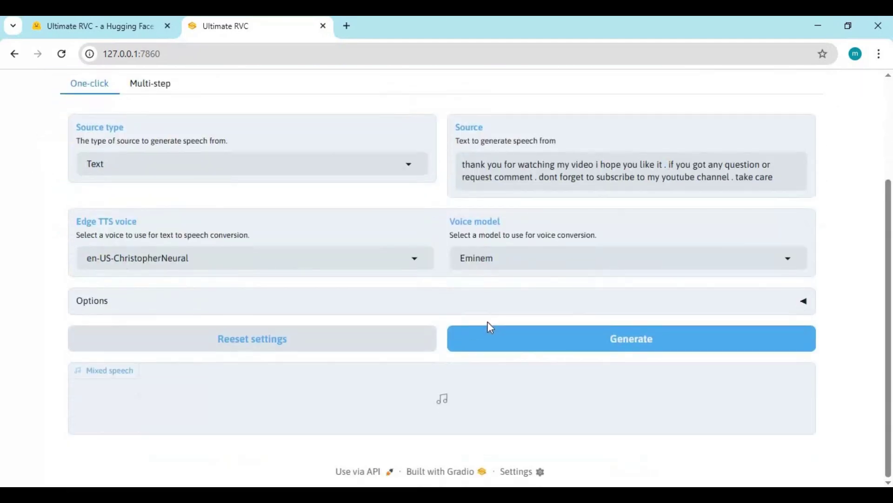
scroll(491, 327, up, 3)
scroll(654, 358, down, 1)
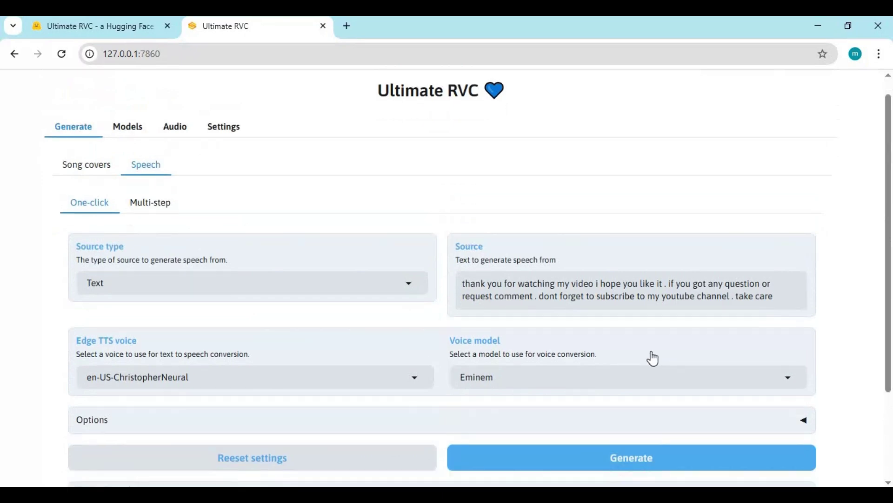
scroll(642, 353, down, 3)
click(613, 344)
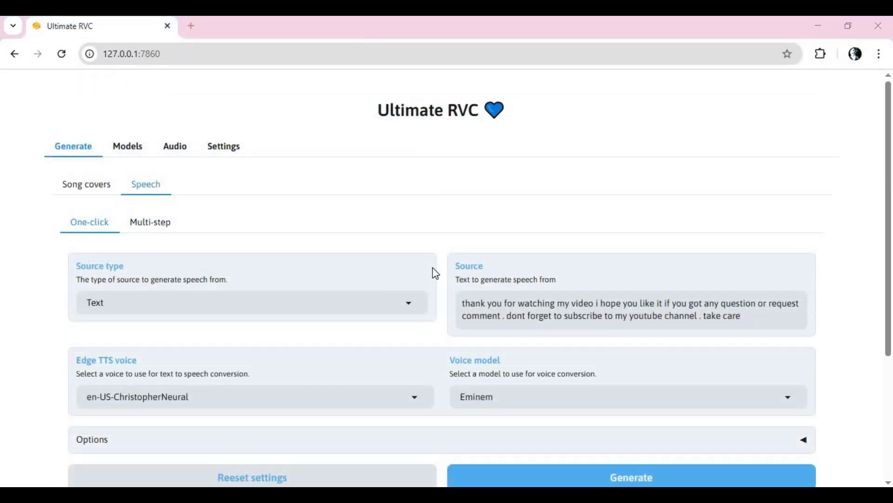
Step: Generate the thank-you message as speech in the Eminem voice and scroll to the result
scroll(435, 273, down, 3)
Step: Play the 10-second Mixed speech clip voicing the thank-you message
scroll(435, 275, down, 2)
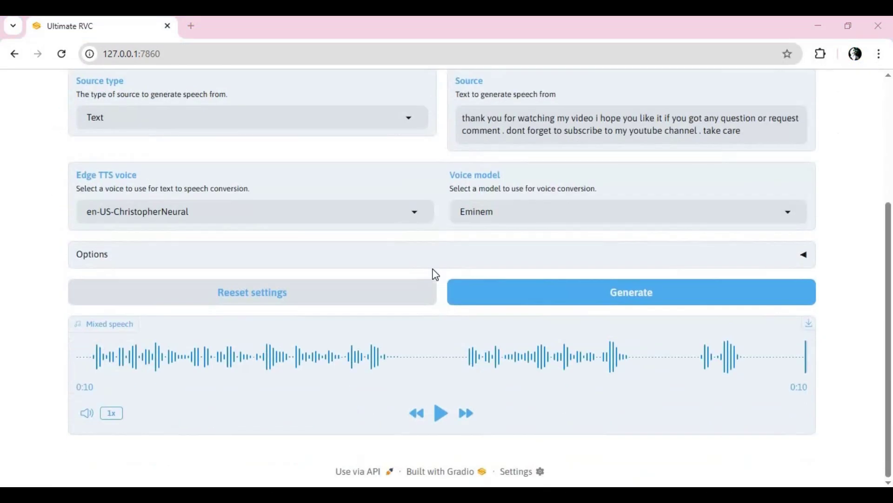
click(441, 413)
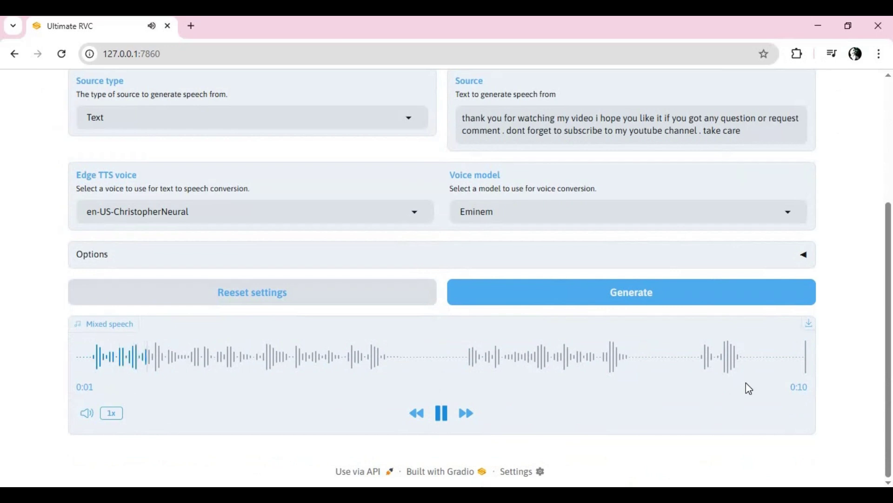